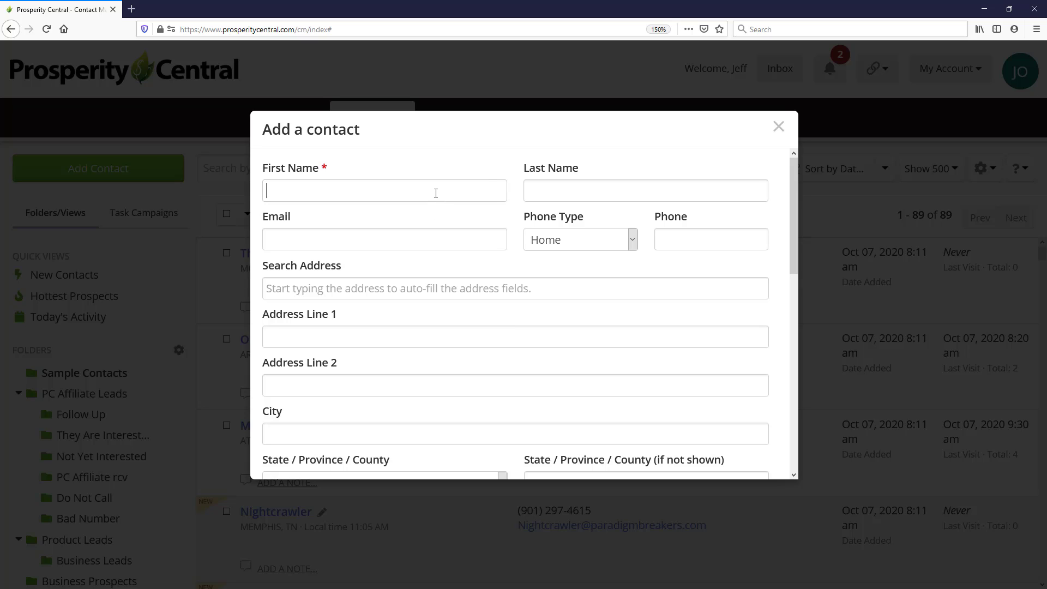
Fill in the contact's first name, last name, e-mail address and phone number.
{"action": "key", "text": "Tab"}
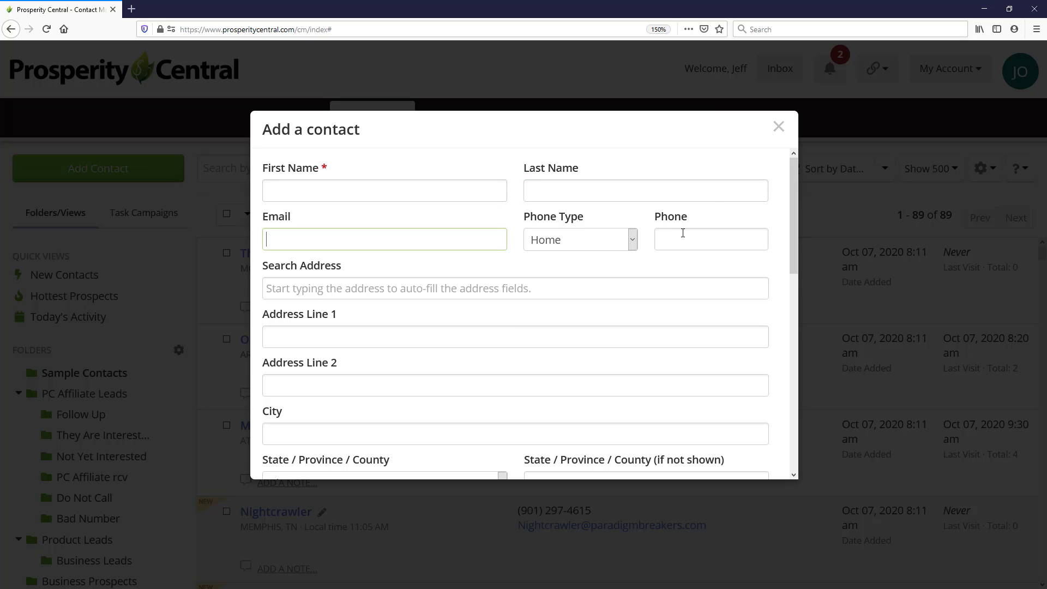
{"action": "left_click", "coordinate": [708, 244]}
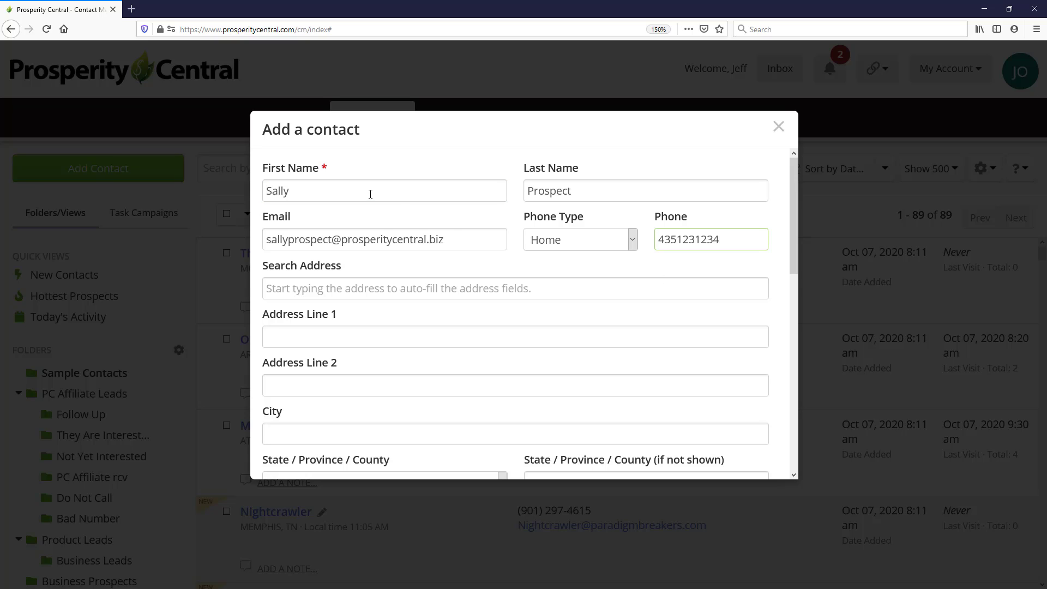
Assign the contact to the Business Prospects folder.
{"action": "scroll", "coordinate": [415, 226], "scroll_direction": "down", "scroll_amount": 3}
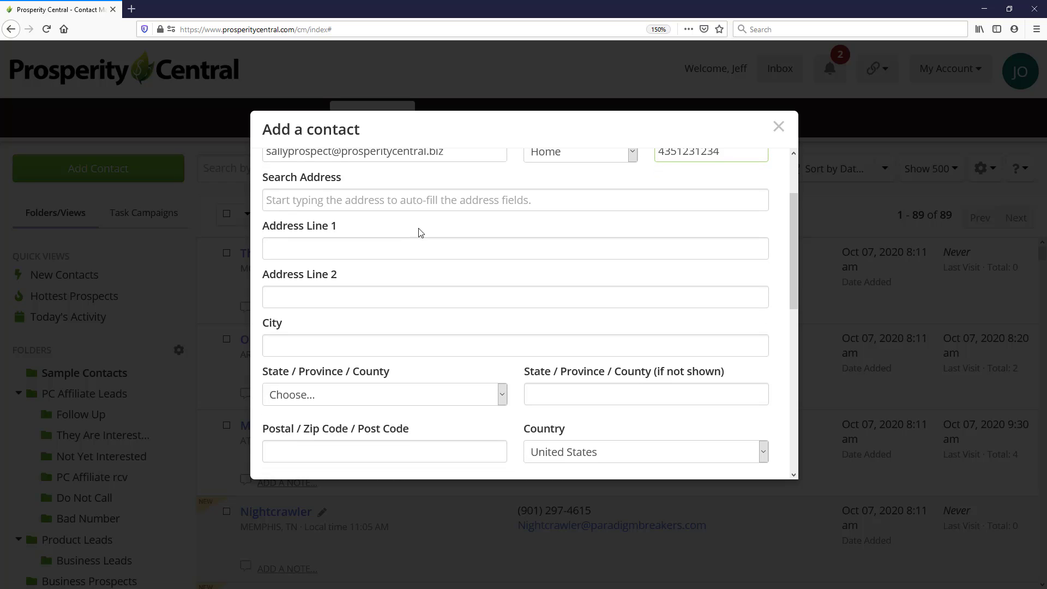
{"action": "scroll", "coordinate": [421, 232], "scroll_direction": "down", "scroll_amount": 2}
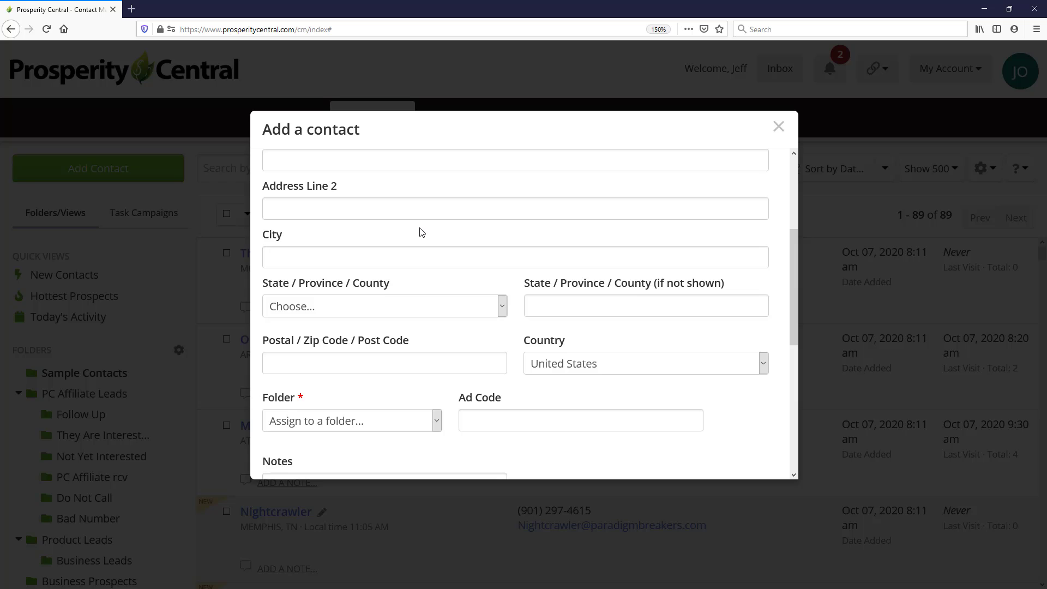
{"action": "scroll", "coordinate": [423, 231], "scroll_direction": "up", "scroll_amount": 4}
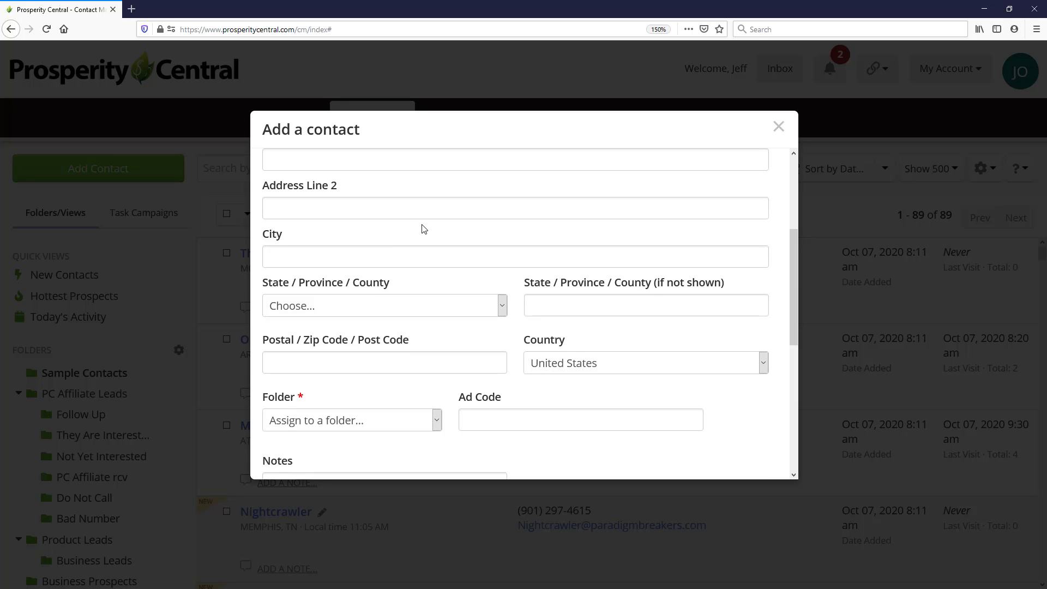
{"action": "scroll", "coordinate": [428, 231], "scroll_direction": "down", "scroll_amount": 4}
{"action": "scroll", "coordinate": [427, 231], "scroll_direction": "down", "scroll_amount": 2}
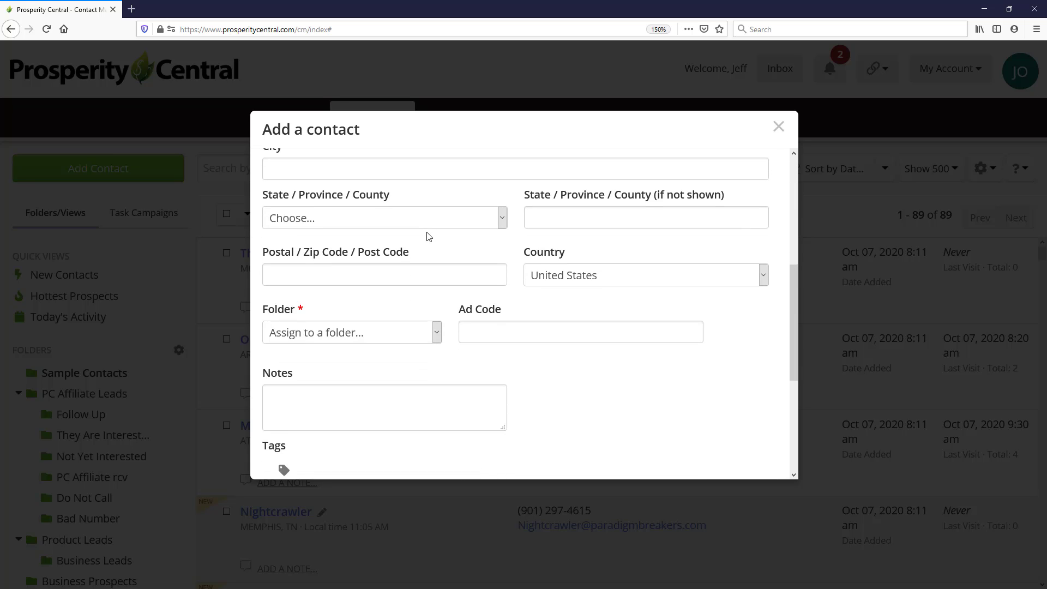
{"action": "scroll", "coordinate": [433, 236], "scroll_direction": "down", "scroll_amount": 2}
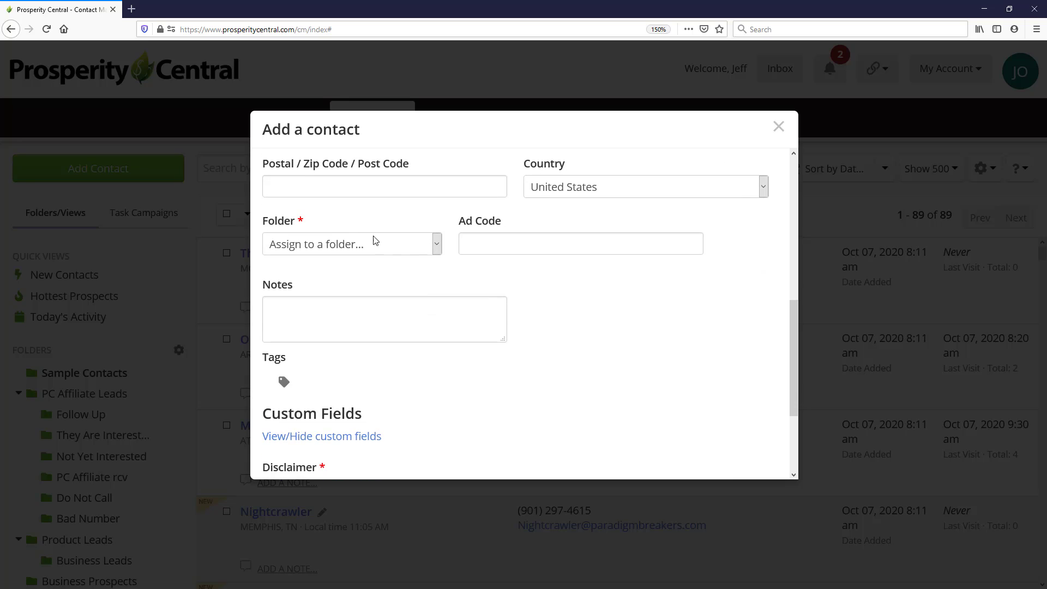
{"action": "left_click", "coordinate": [336, 245]}
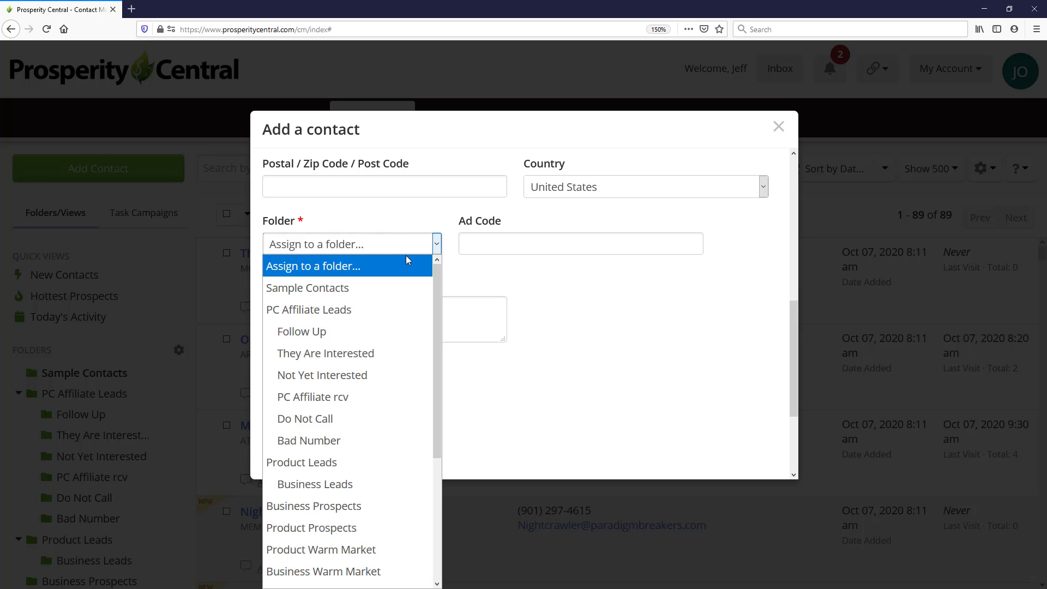
{"action": "left_click", "coordinate": [339, 513]}
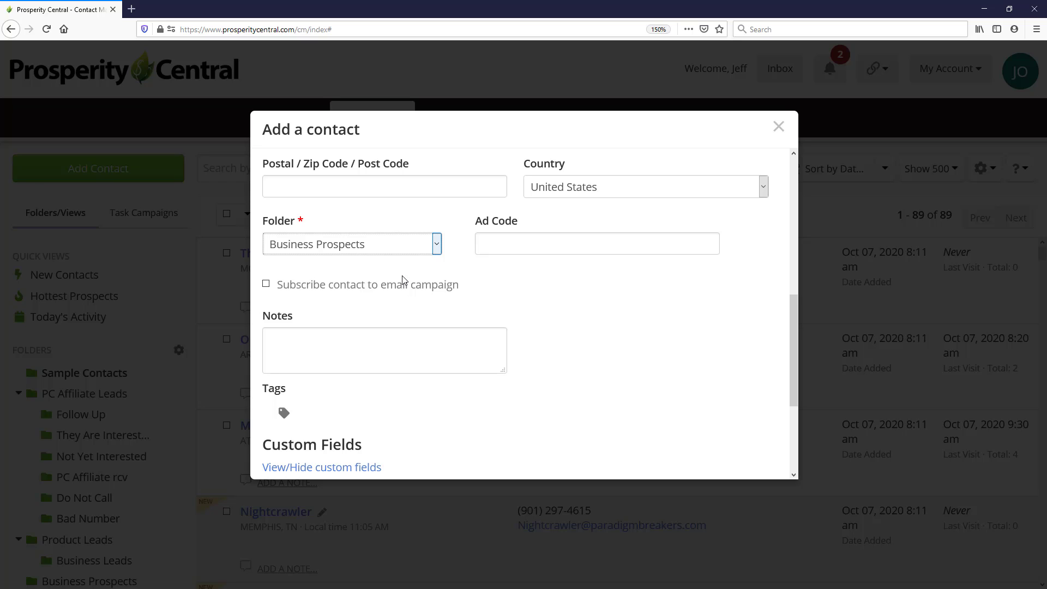
Change the contact's folder to Sample Contacts.
{"action": "left_click", "coordinate": [395, 247]}
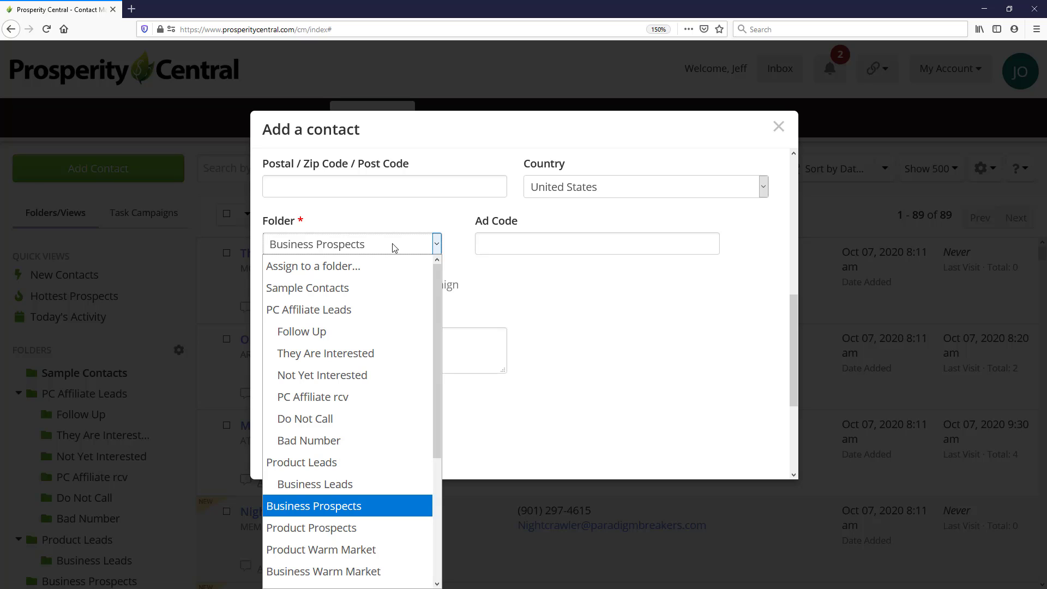
{"action": "scroll", "coordinate": [388, 305], "scroll_direction": "down", "scroll_amount": 1}
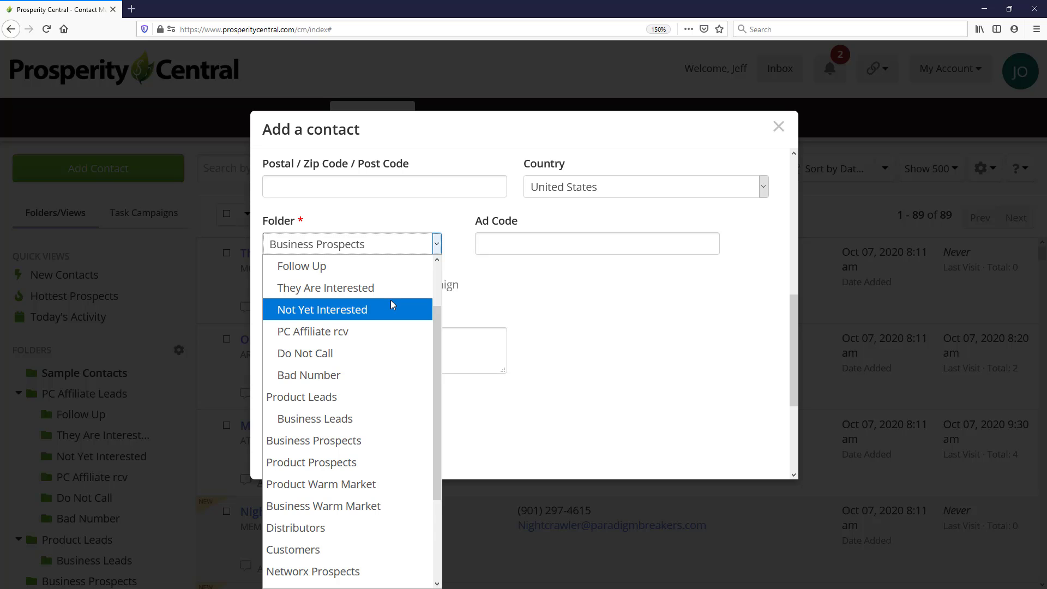
{"action": "scroll", "coordinate": [391, 313], "scroll_direction": "up", "scroll_amount": 1}
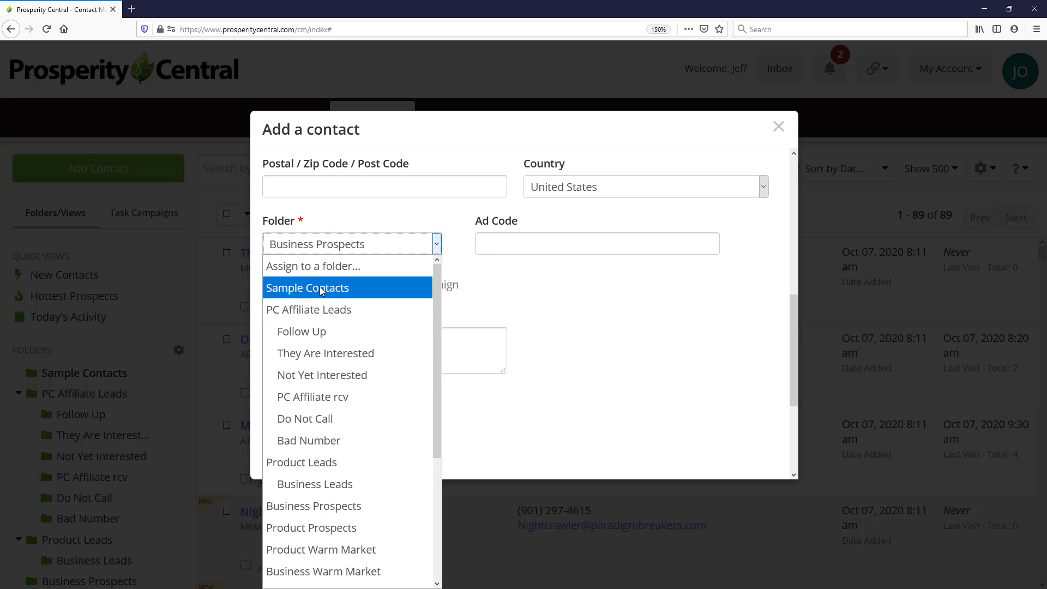
{"action": "left_click", "coordinate": [350, 288]}
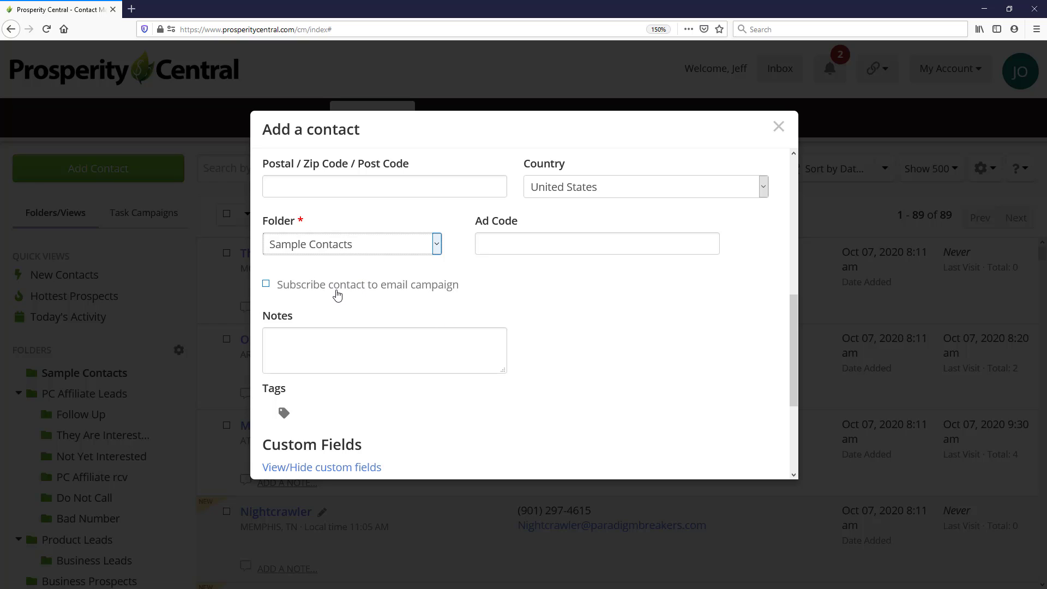
Paste Athletics as the ad code and enable subscribing the contact to the email campaign.
{"action": "key", "text": "Tab"}
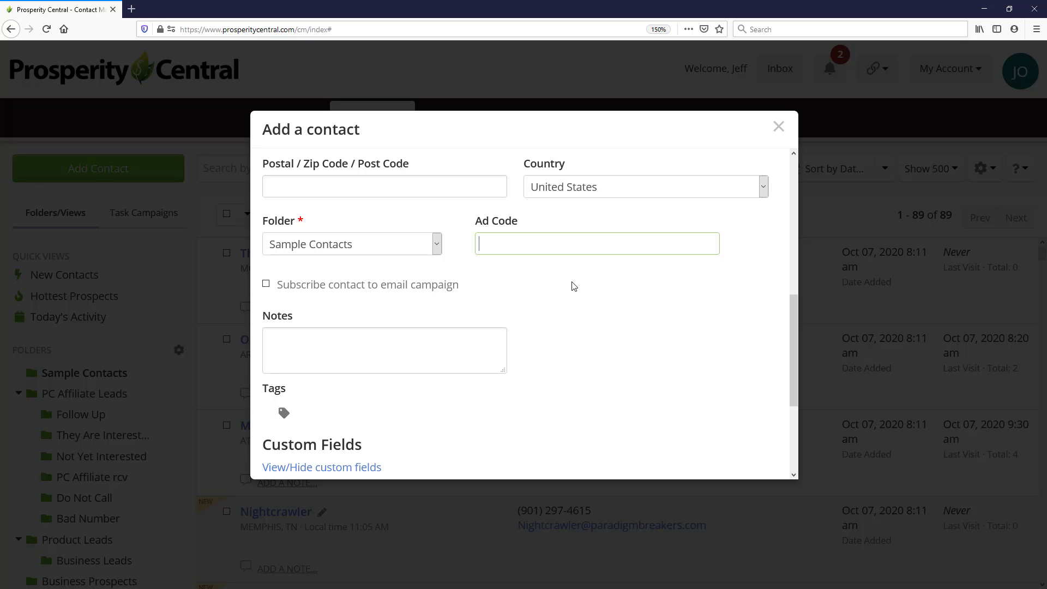
{"action": "type", "text": "Athletics"}
{"action": "left_click", "coordinate": [266, 285]}
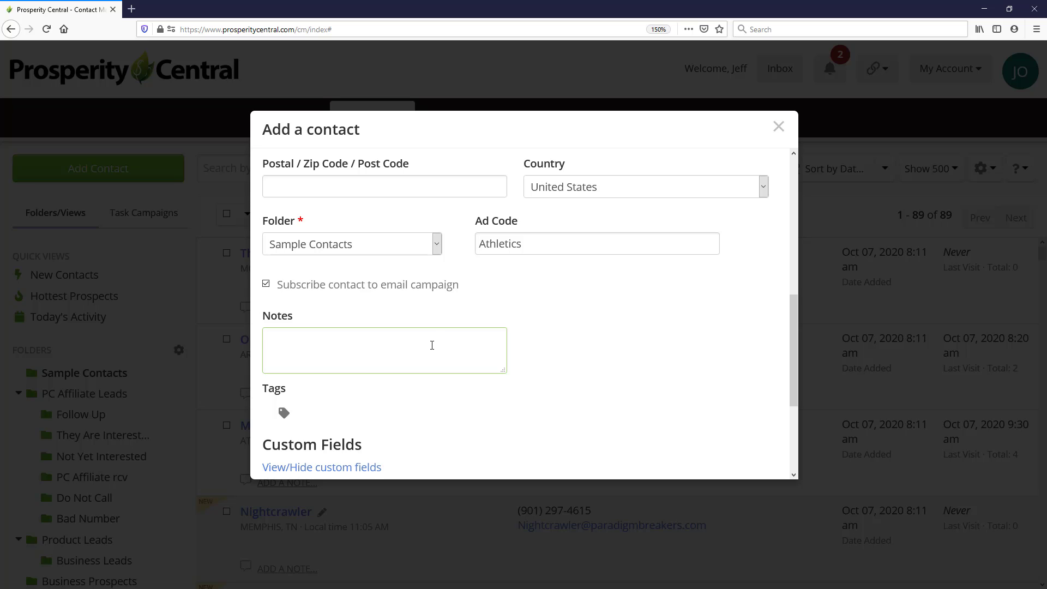
Paste the note about meeting at a soccer match into Notes and enlarge the notes box.
{"action": "type", "text": "met sally at my sons soccer match and her son made the winning goal. She is looking to make more money to pay summer vacation bills"}
{"action": "left_click_drag", "start_coordinate": [503, 370], "coordinate": [553, 410]}
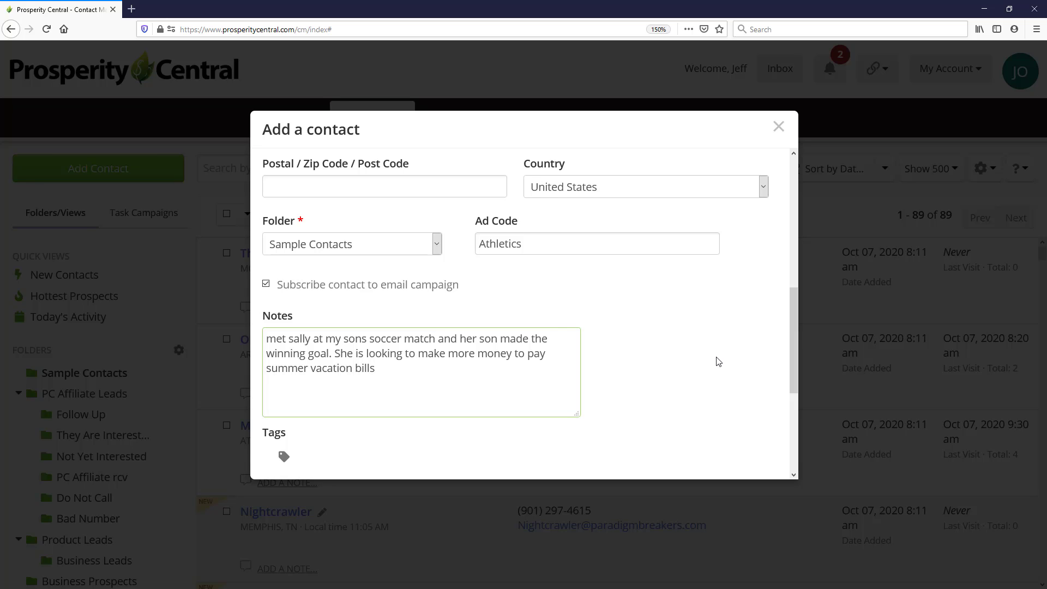
Add the tag soccer to the contact.
{"action": "scroll", "coordinate": [714, 360], "scroll_direction": "down", "scroll_amount": 4}
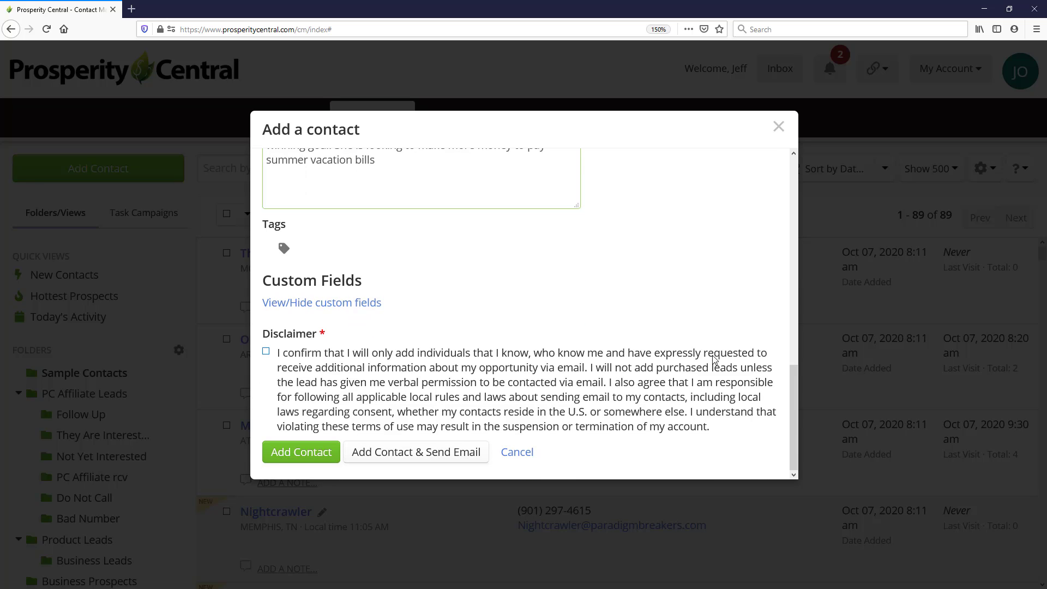
{"action": "left_click", "coordinate": [360, 247]}
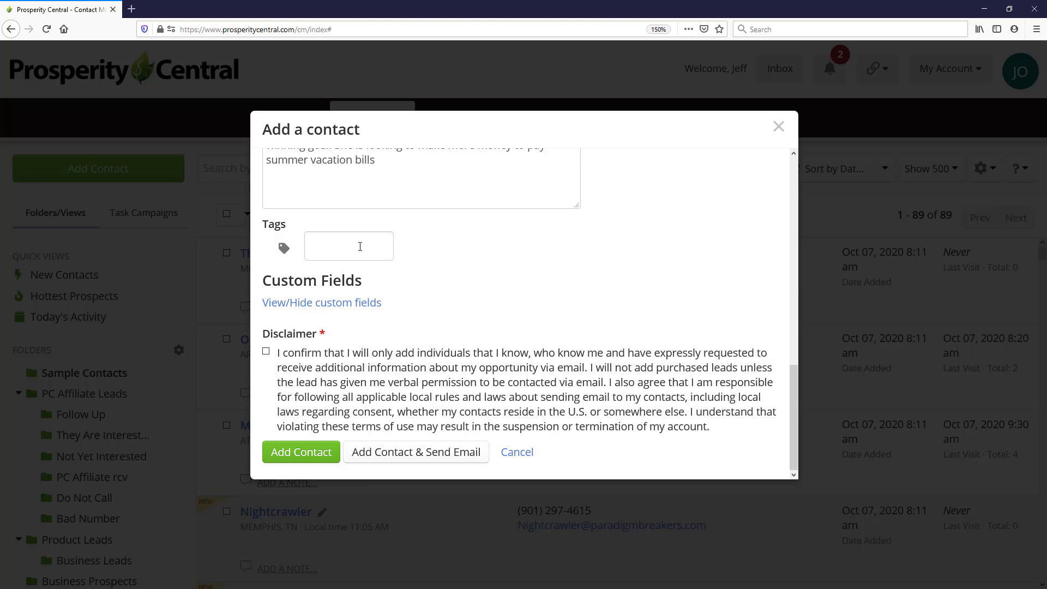
{"action": "type", "text": "soccer"}
{"action": "key", "text": "Return"}
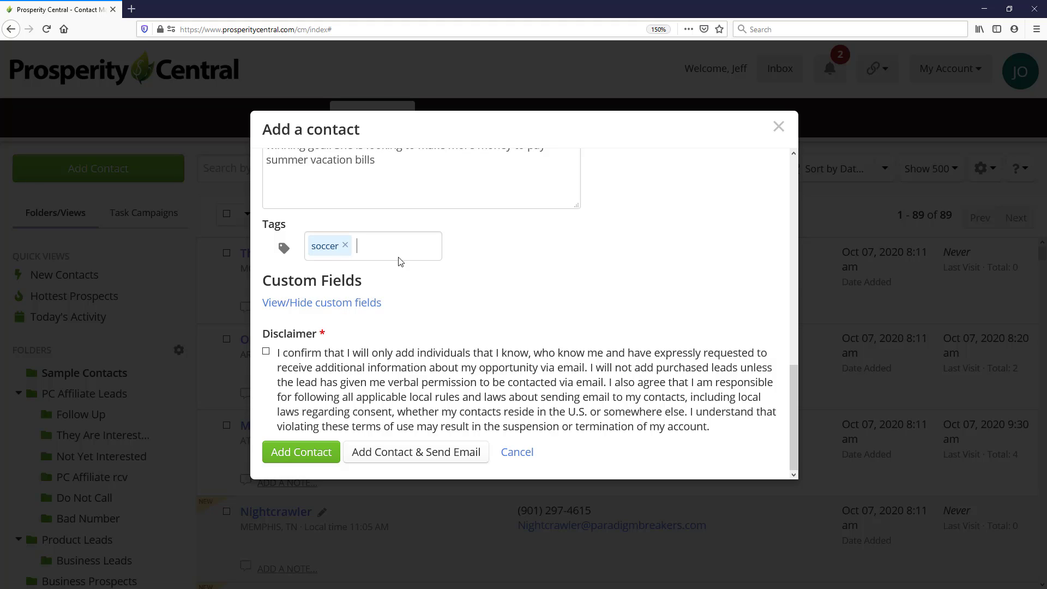
Show the custom fields and scroll through them.
{"action": "left_click", "coordinate": [349, 304]}
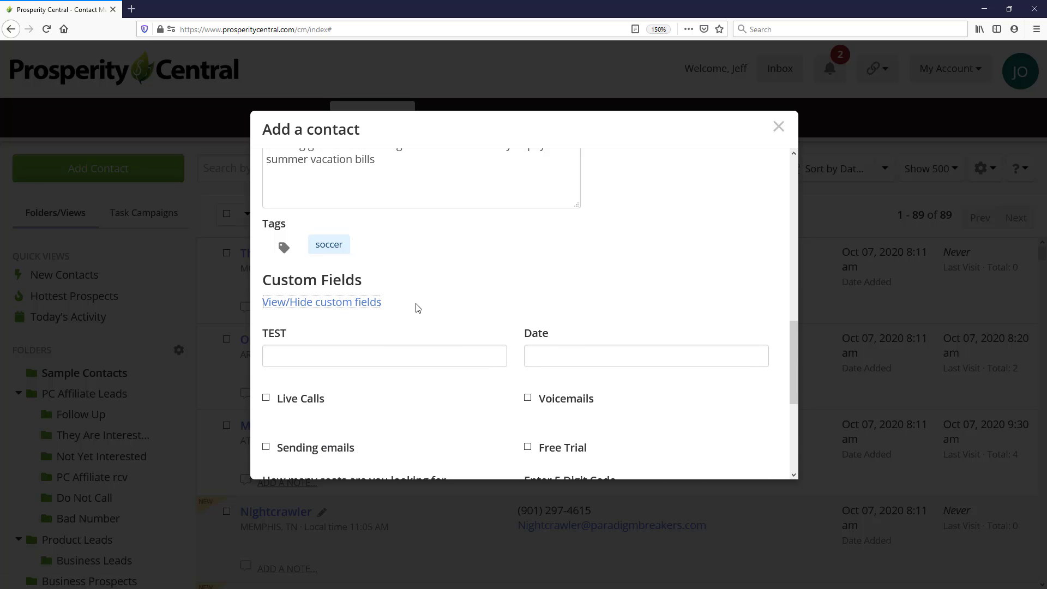
{"action": "scroll", "coordinate": [416, 309], "scroll_direction": "down", "scroll_amount": 3}
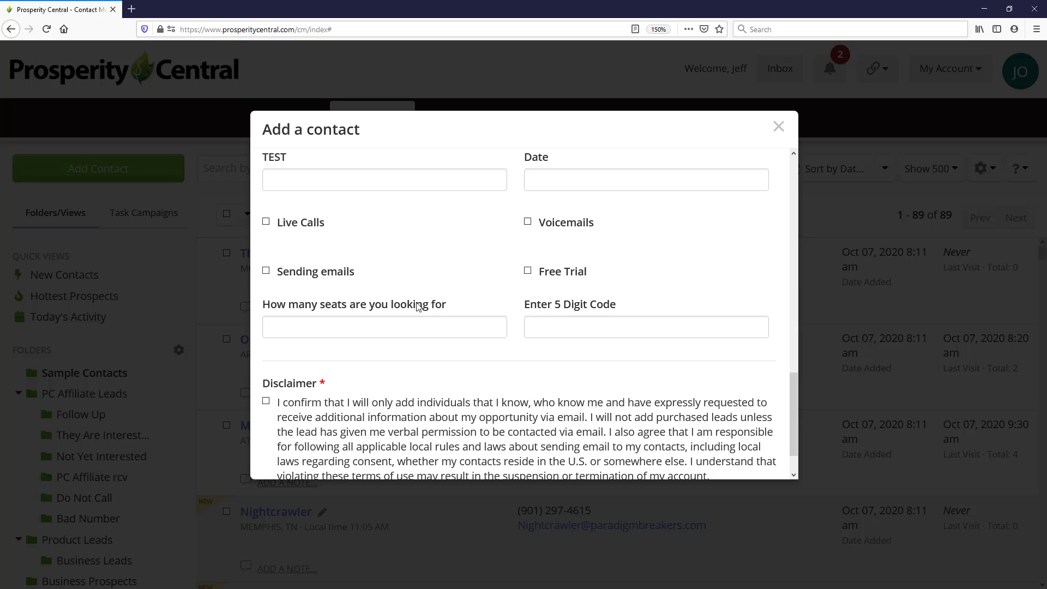
{"action": "scroll", "coordinate": [412, 311], "scroll_direction": "down", "scroll_amount": 1}
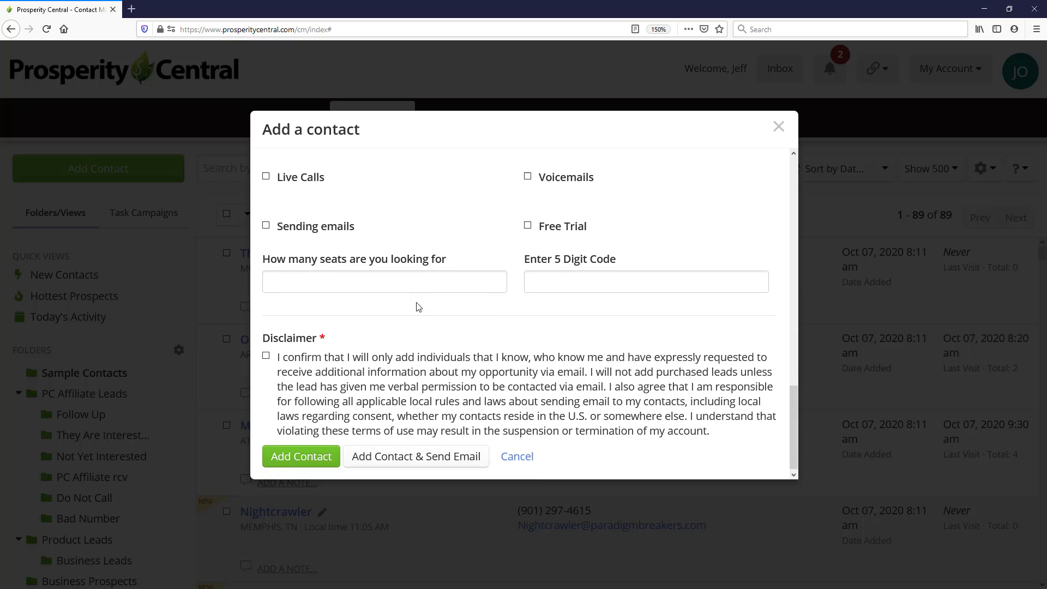
Accept the disclaimer and add the contact while choosing to send an email.
{"action": "left_click", "coordinate": [266, 351]}
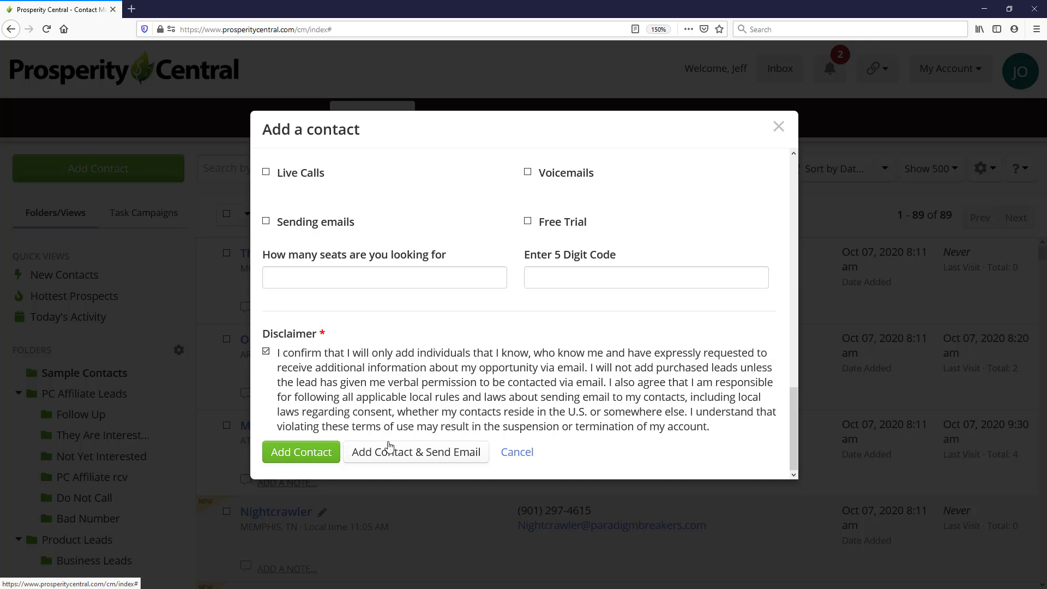
{"action": "left_click", "coordinate": [399, 451]}
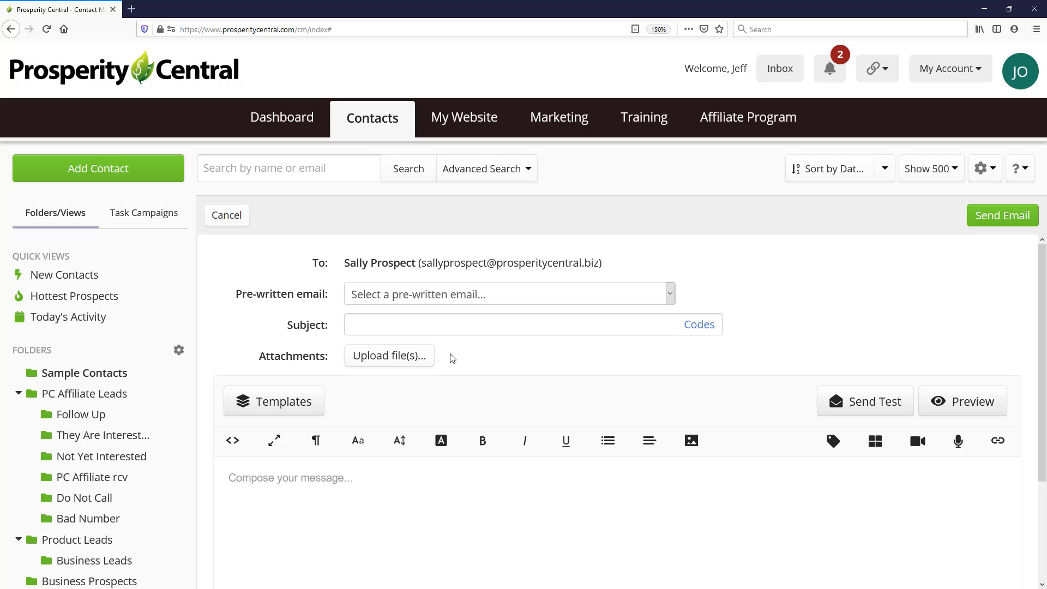
Load the Introduction to My Company pre-written email.
{"action": "left_click", "coordinate": [516, 295]}
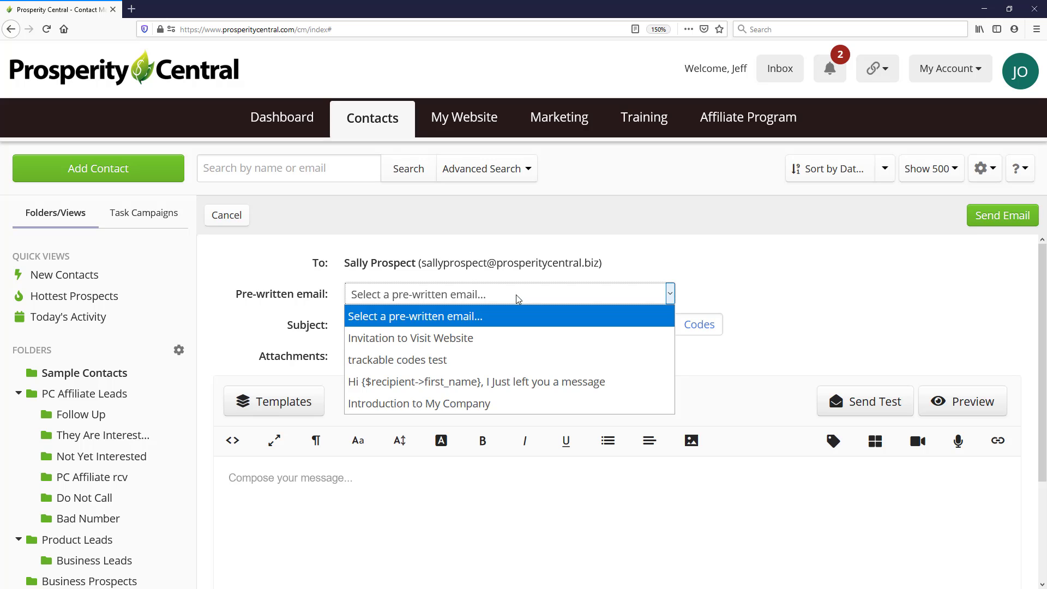
{"action": "left_click", "coordinate": [468, 407]}
{"action": "scroll", "coordinate": [682, 470], "scroll_direction": "down", "scroll_amount": 4}
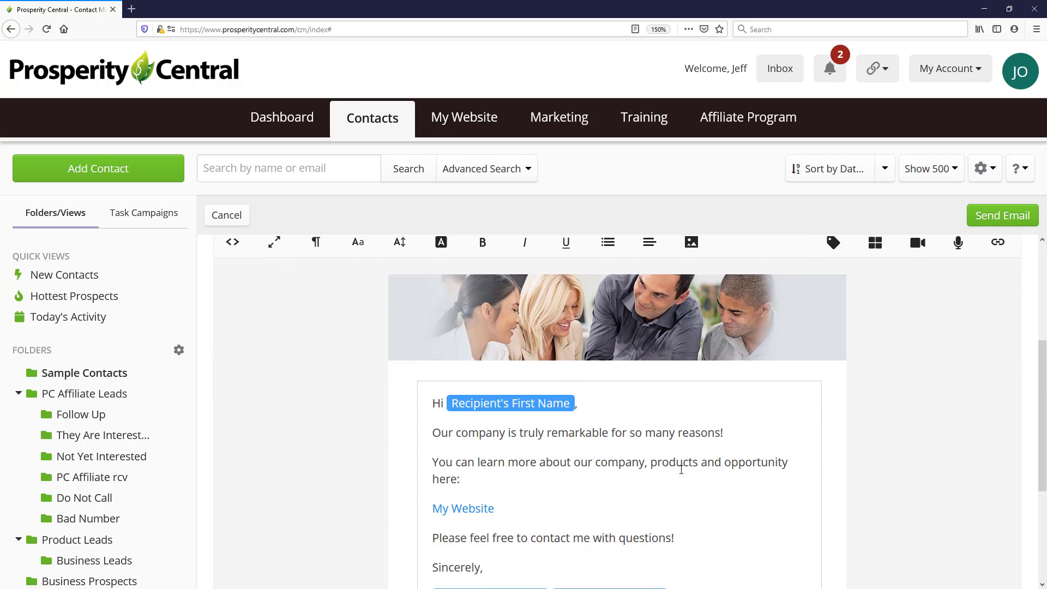
{"action": "scroll", "coordinate": [681, 470], "scroll_direction": "up", "scroll_amount": 5}
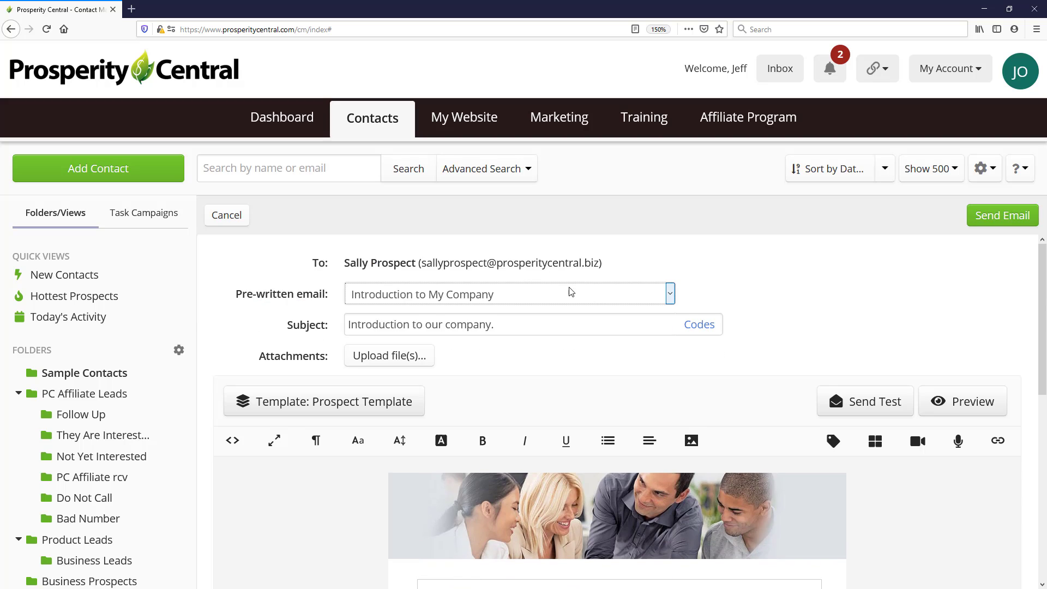
Review the email's subject and body, then send it to the contact.
{"action": "left_click", "coordinate": [621, 301]}
{"action": "left_click", "coordinate": [712, 295]}
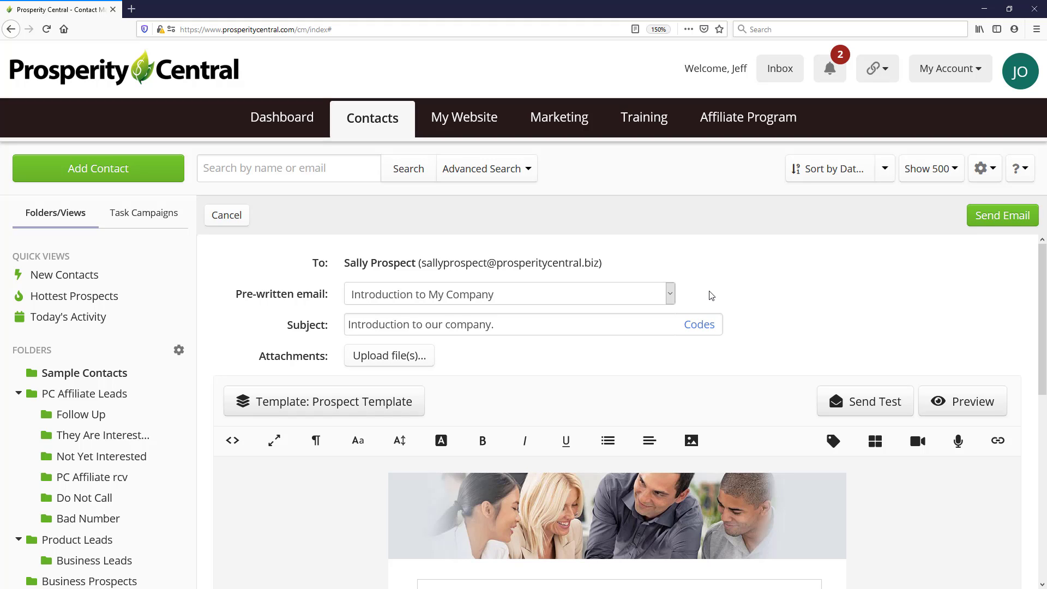
{"action": "scroll", "coordinate": [739, 295], "scroll_direction": "down", "scroll_amount": 6}
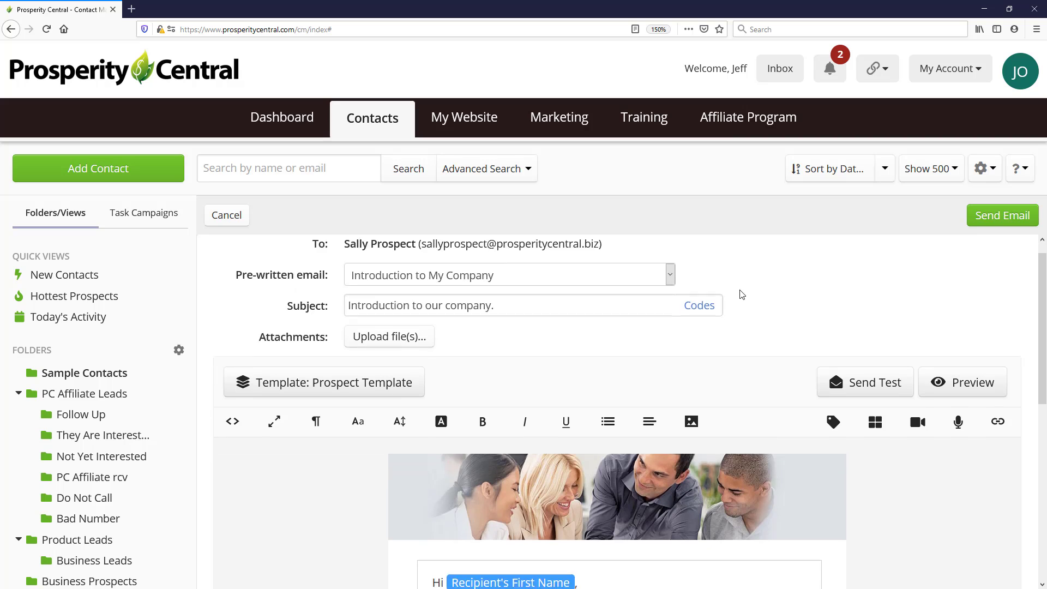
{"action": "scroll", "coordinate": [703, 346], "scroll_direction": "up", "scroll_amount": 2}
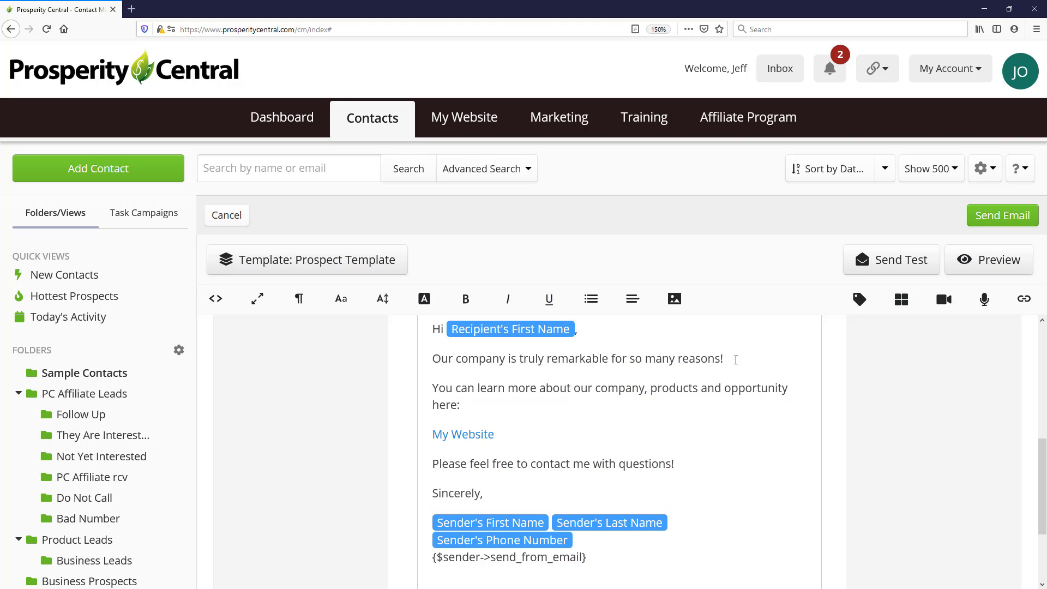
{"action": "scroll", "coordinate": [725, 355], "scroll_direction": "up", "scroll_amount": 5}
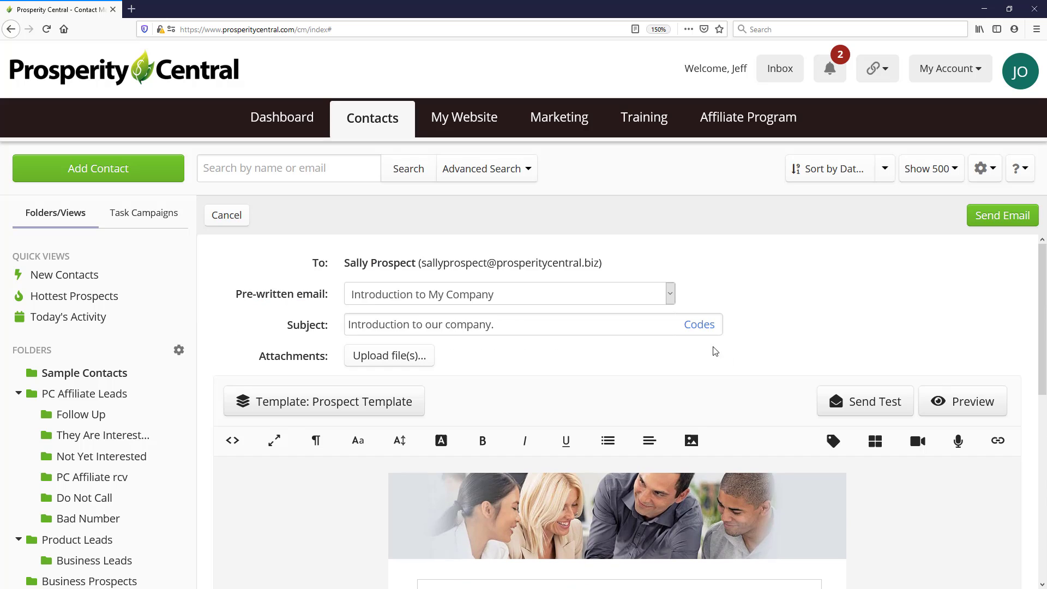
{"action": "scroll", "coordinate": [581, 384], "scroll_direction": "down", "scroll_amount": 5}
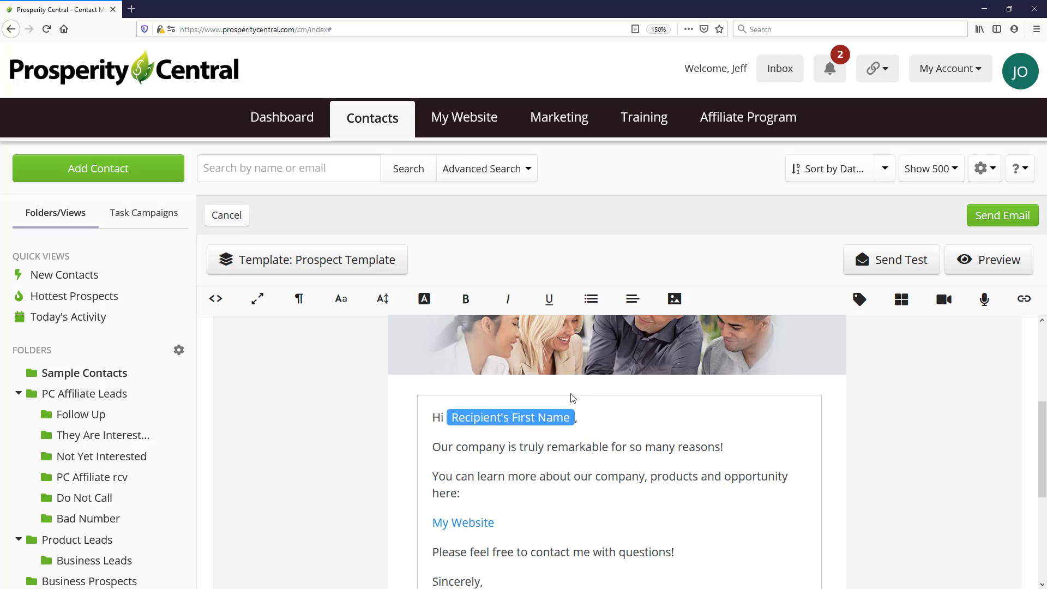
{"action": "scroll", "coordinate": [573, 397], "scroll_direction": "down", "scroll_amount": 3}
{"action": "scroll", "coordinate": [571, 393], "scroll_direction": "up", "scroll_amount": 2}
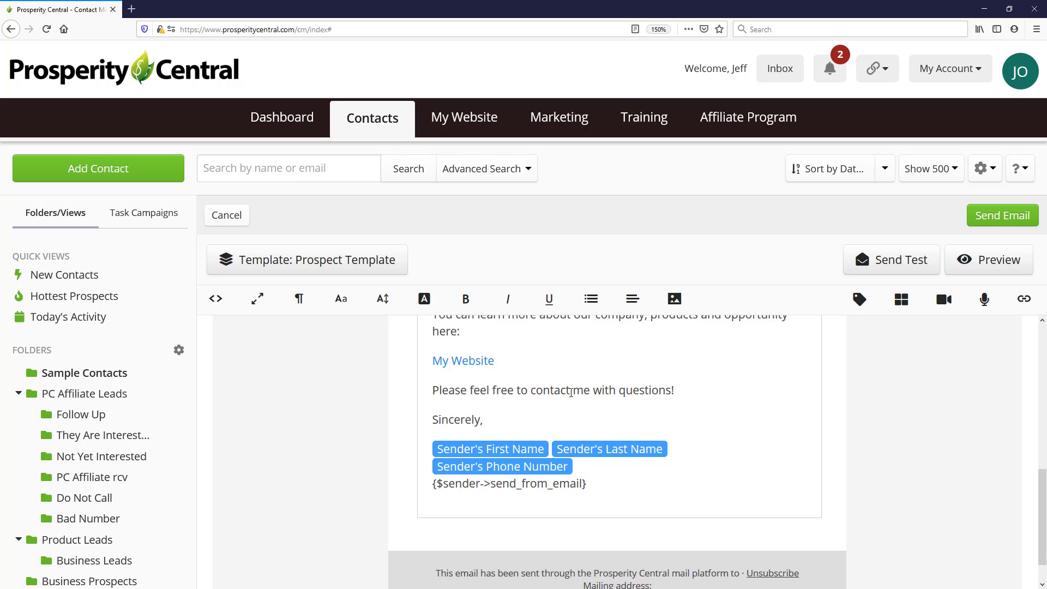
{"action": "left_click", "coordinate": [986, 221]}
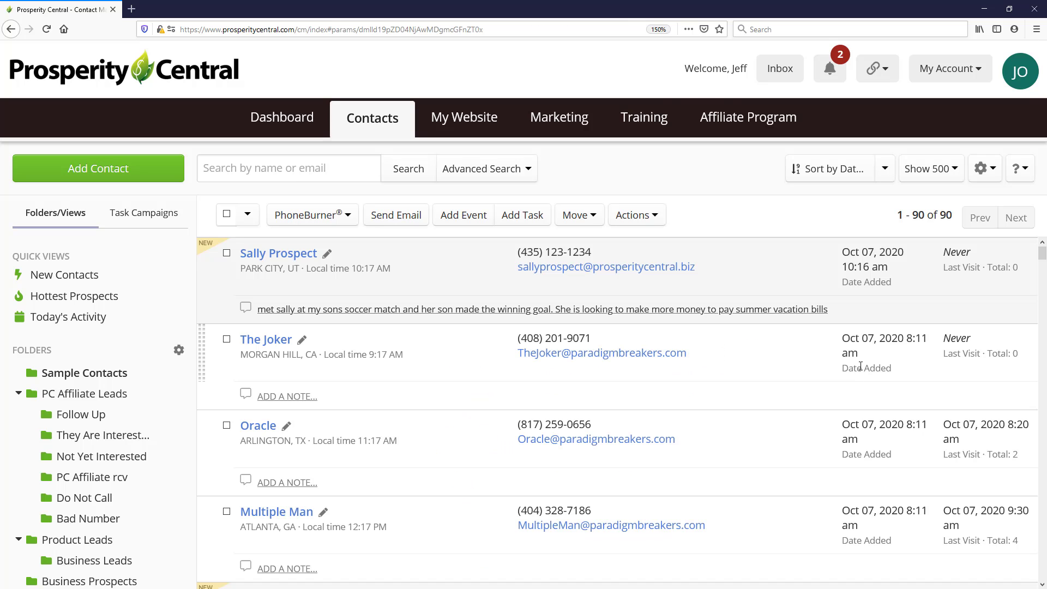
Open the new contact's record and view its Activity tab.
{"action": "left_click", "coordinate": [282, 258]}
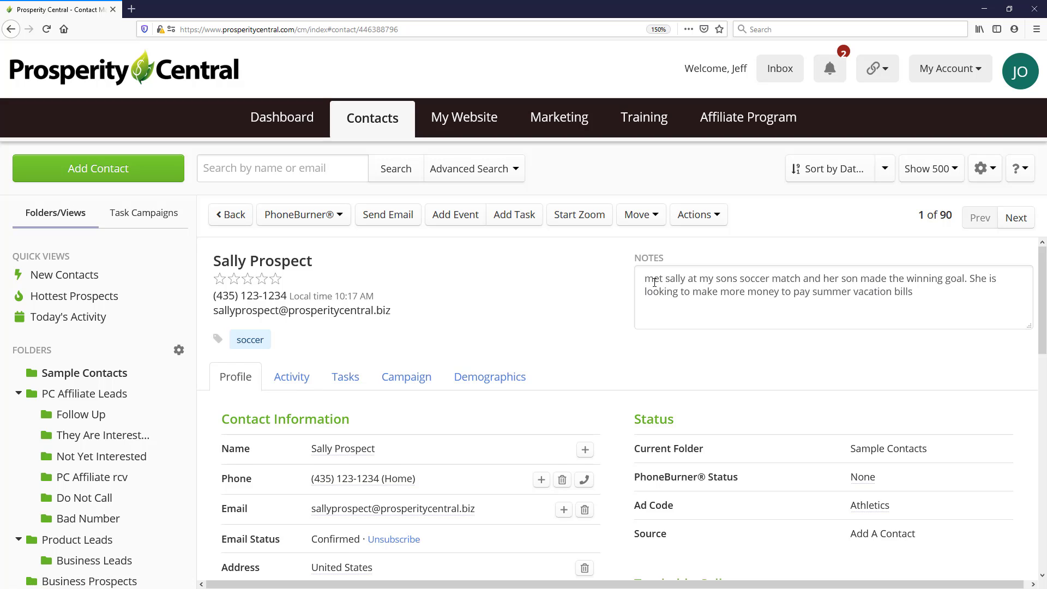
{"action": "left_click", "coordinate": [292, 376]}
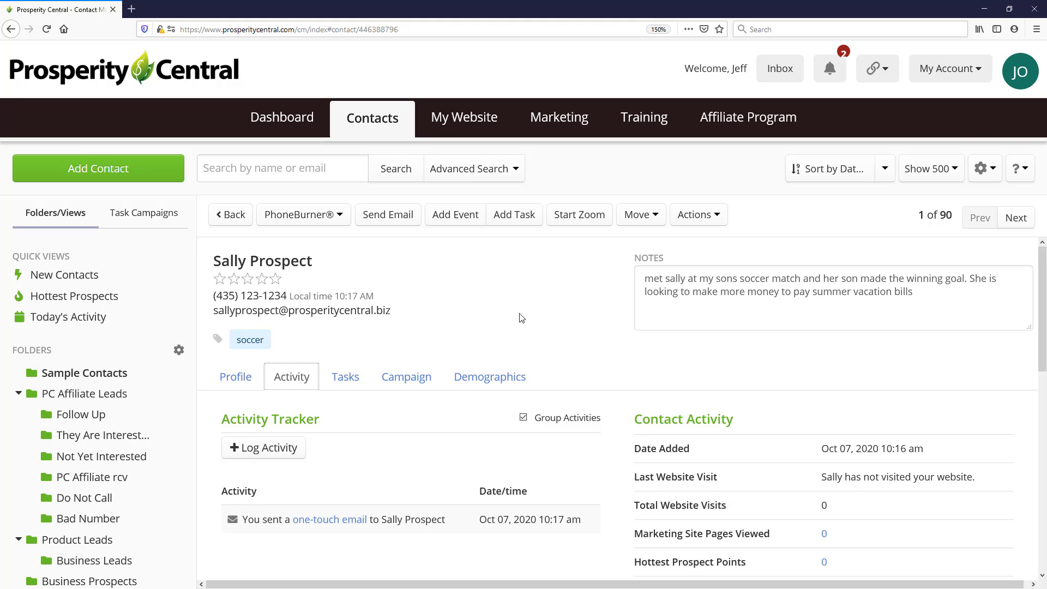
Check the contact's campaign subscription, then return to the activity tracker.
{"action": "left_click", "coordinate": [401, 382]}
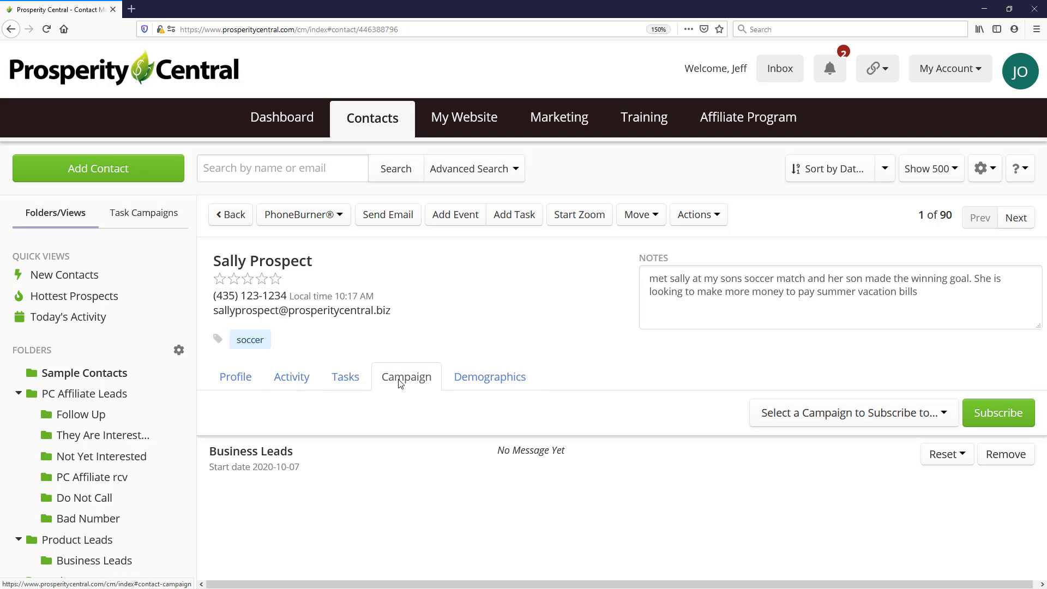
{"action": "left_click_drag", "start_coordinate": [323, 470], "coordinate": [212, 447]}
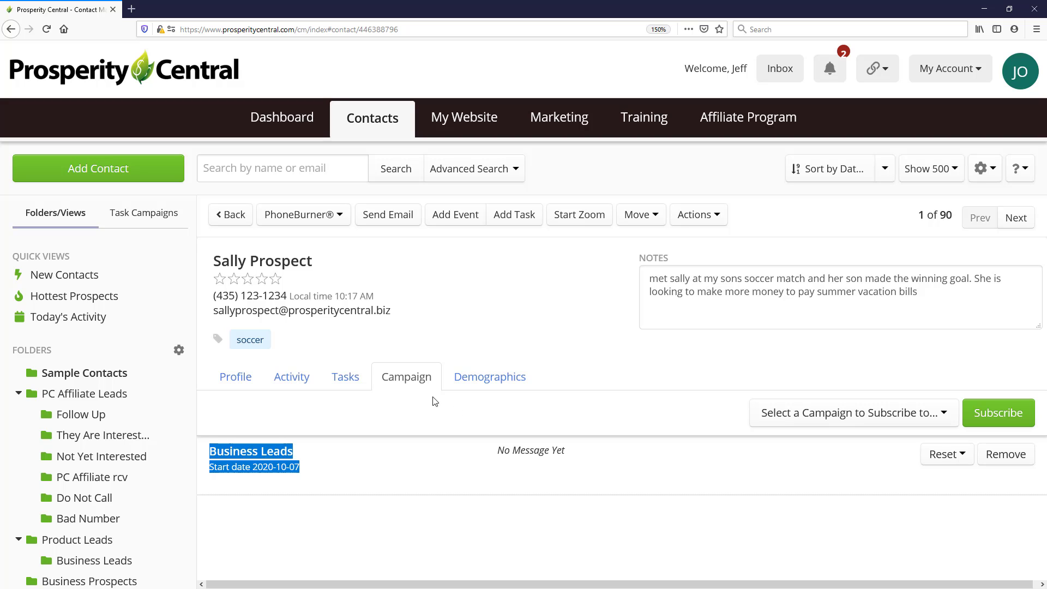
{"action": "left_click", "coordinate": [292, 378]}
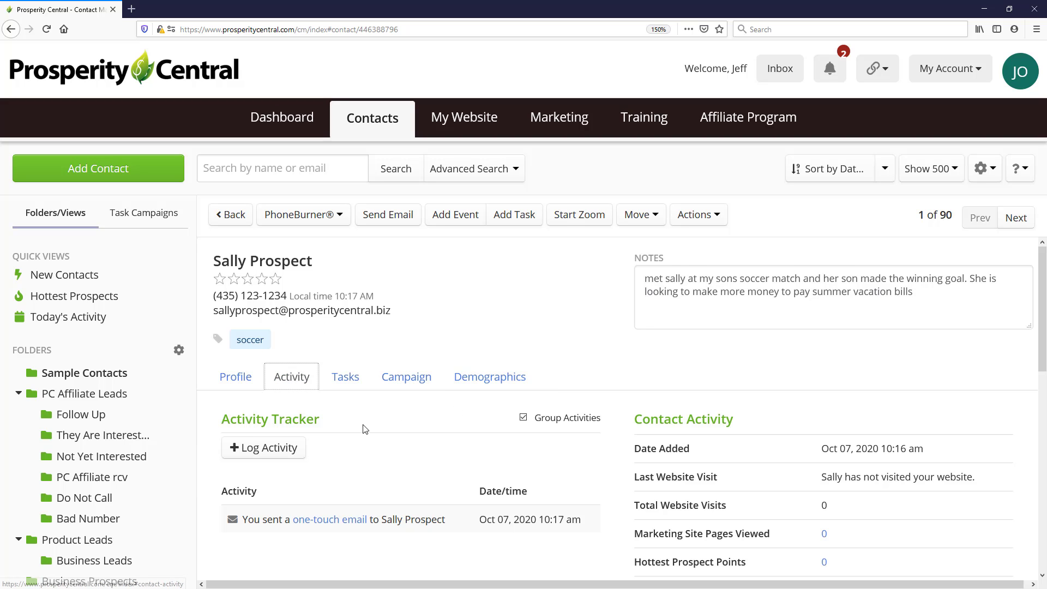